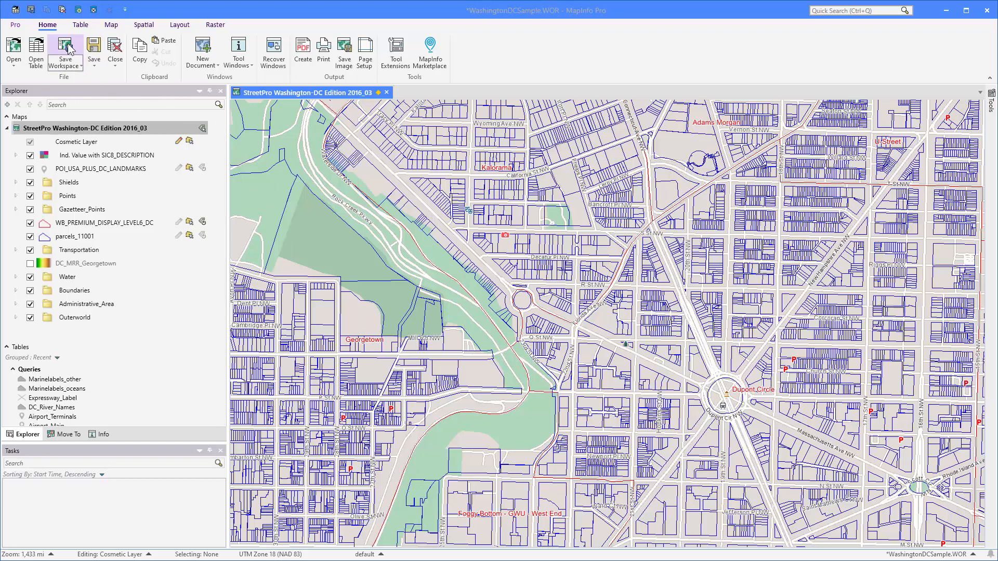
# - Start a Select By Attribute query on the DC_Street_5 table
pyautogui.click(87, 25)
pyautogui.click(166, 55)
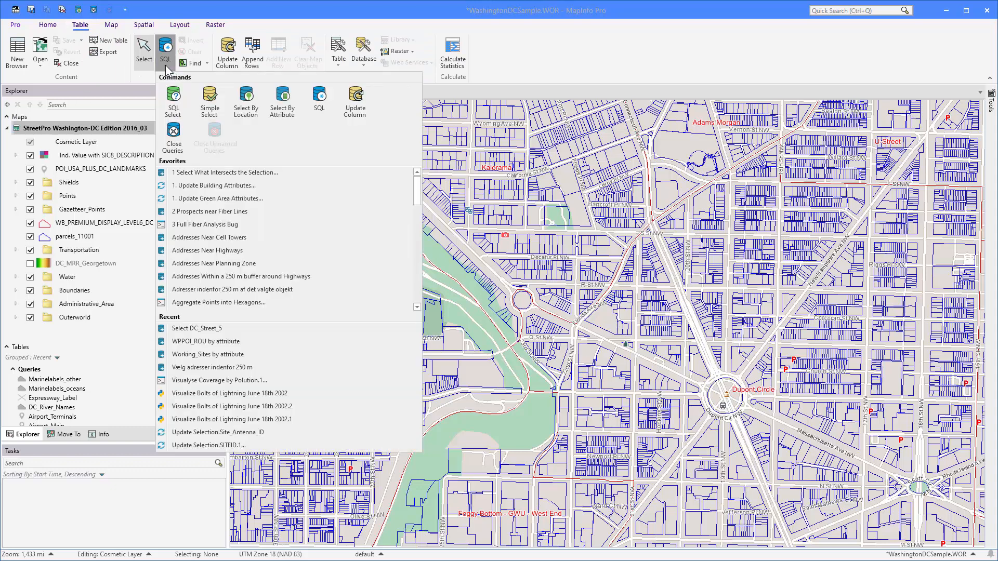
pyautogui.click(283, 102)
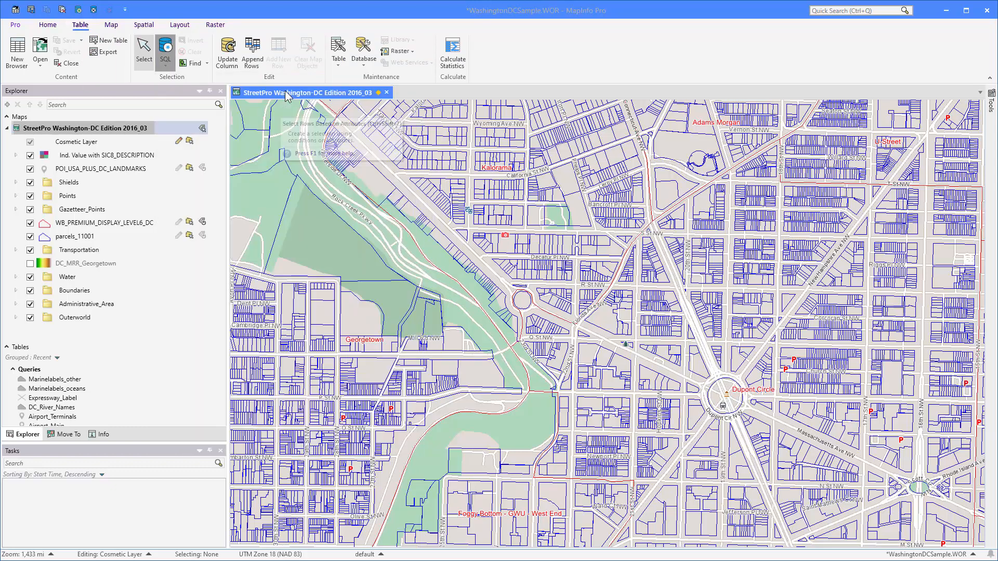
pyautogui.moveTo(486, 132); pyautogui.dragTo(739, 149)
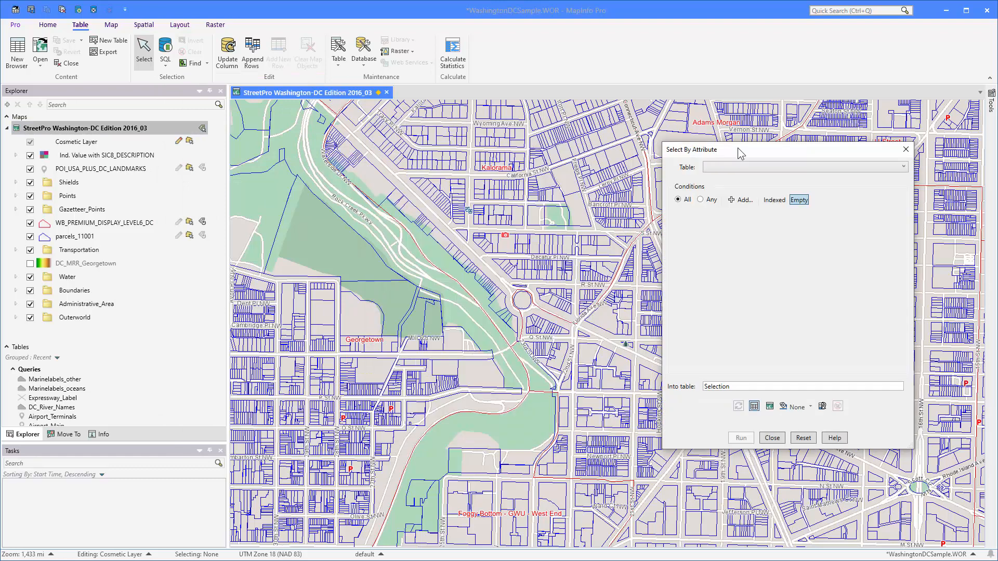
pyautogui.click(750, 168)
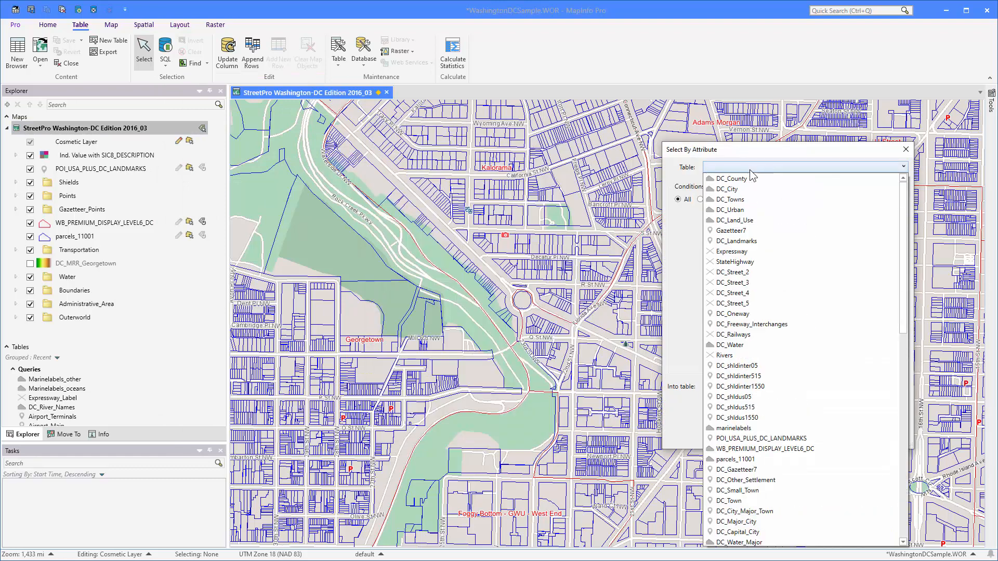
pyautogui.click(744, 301)
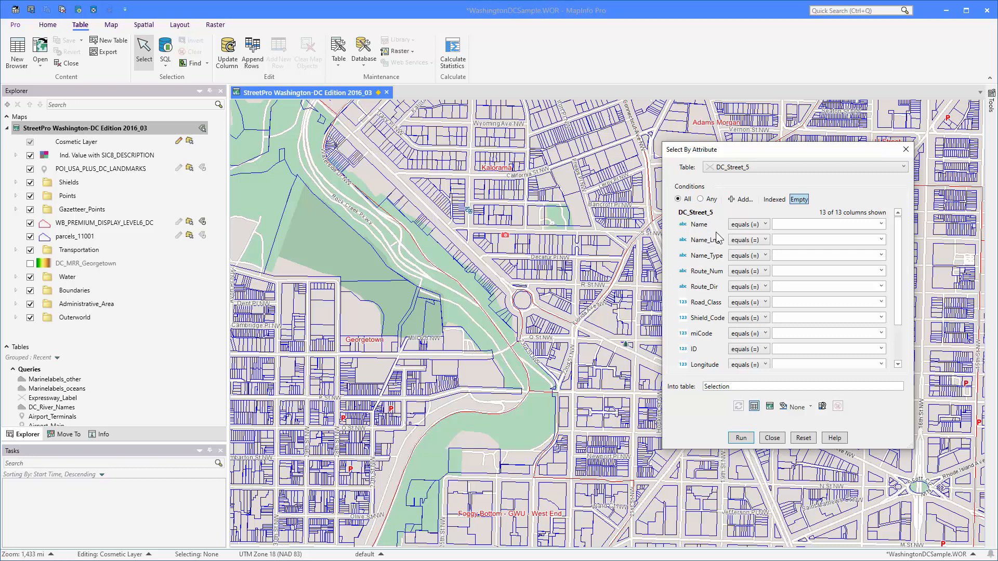
# - Set the Name condition to equal Madison Dr NW, filtering the list of street names with "mad"
pyautogui.click(878, 222)
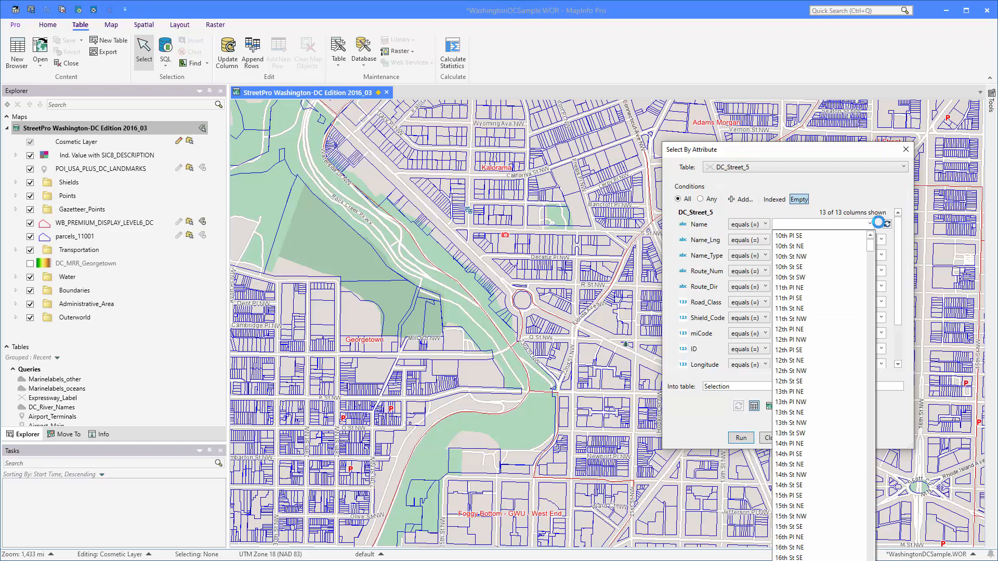
pyautogui.click(890, 226)
pyautogui.write('mad')
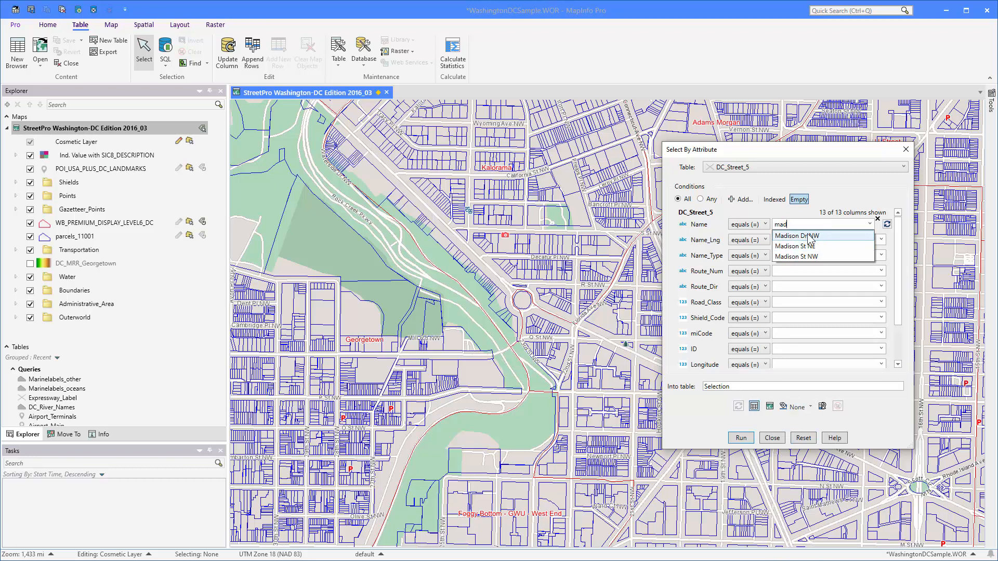
pyautogui.click(810, 236)
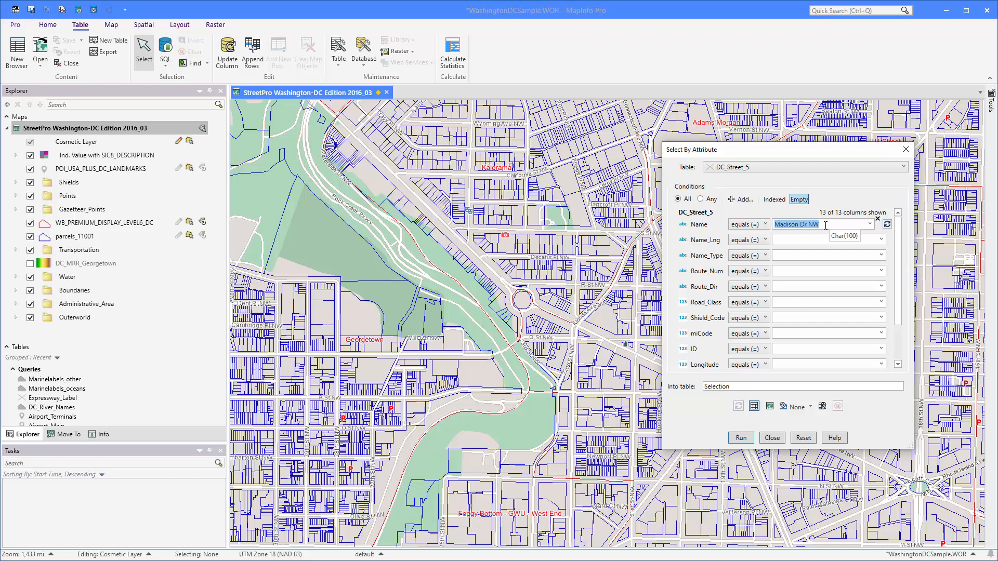
# - Show the results on the map instead of in a browser, zoom to the selected streets, and run the query
pyautogui.click(757, 409)
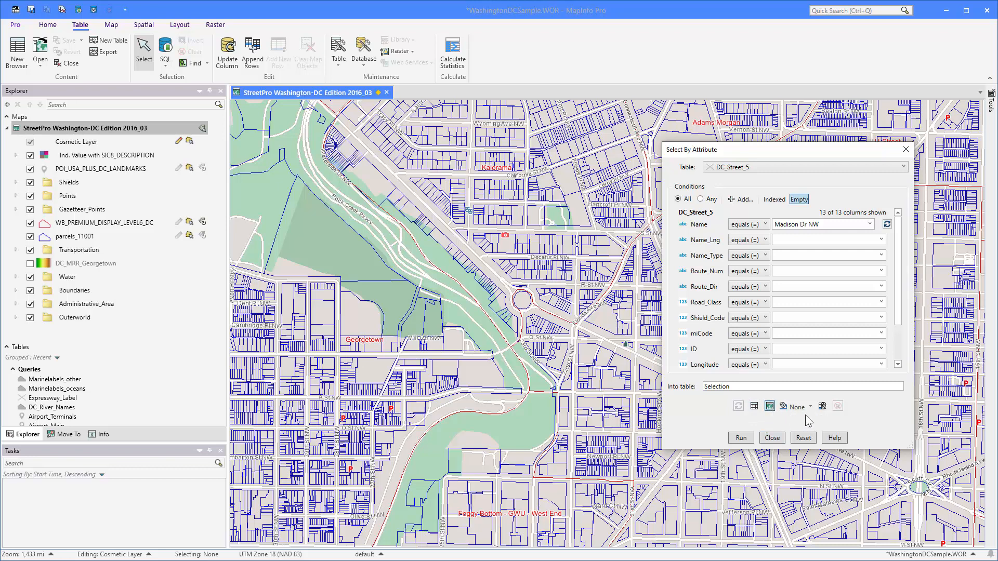
pyautogui.click(822, 406)
pyautogui.click(740, 438)
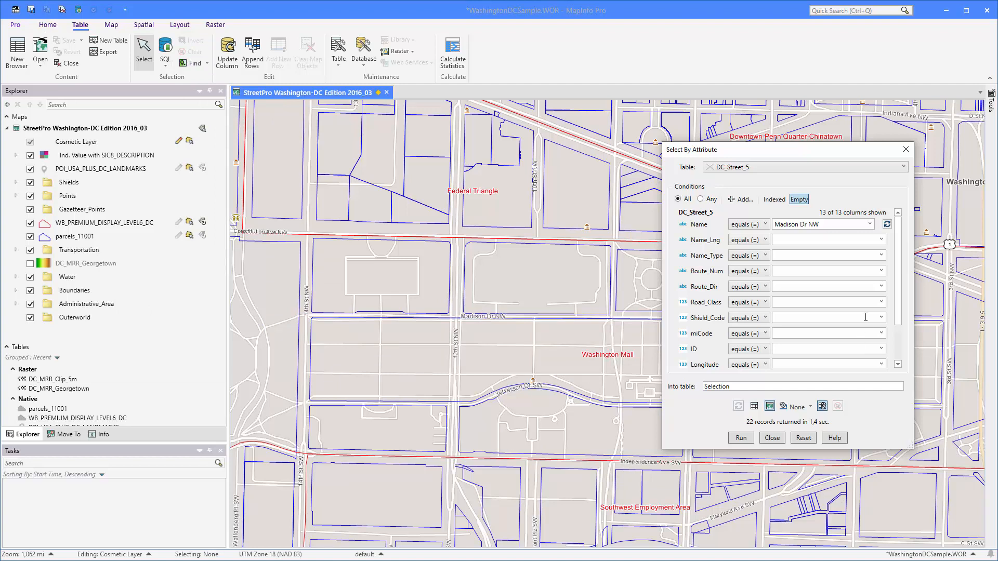
# - Change the Name condition's operator to one of (In) and add 12th St NW to its values
pyautogui.click(765, 224)
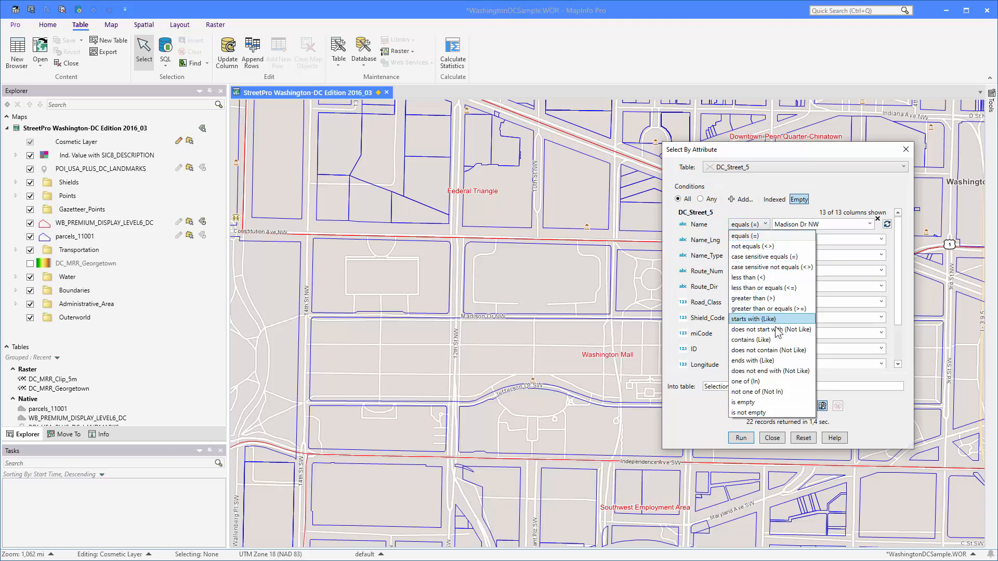
pyautogui.click(775, 381)
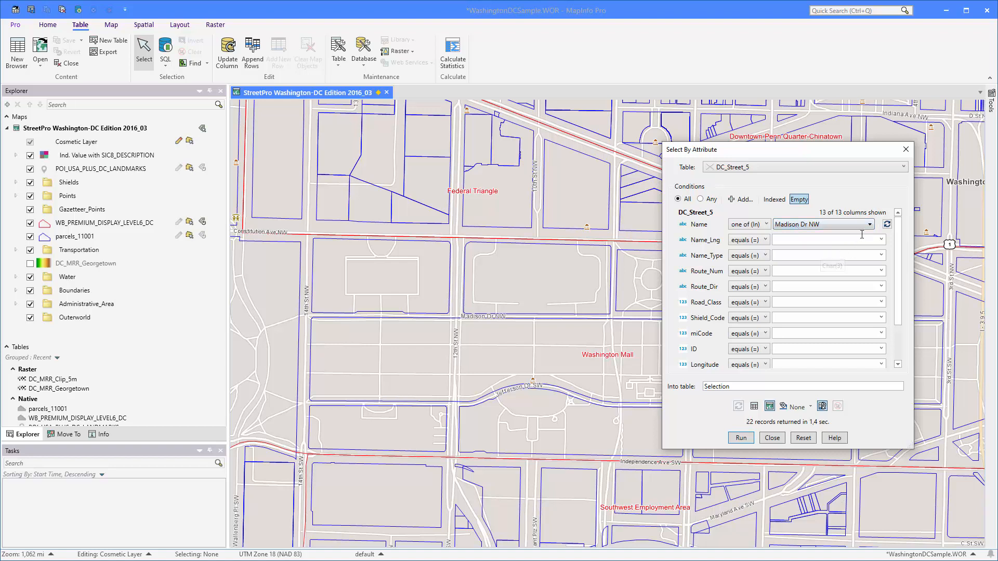
pyautogui.click(869, 225)
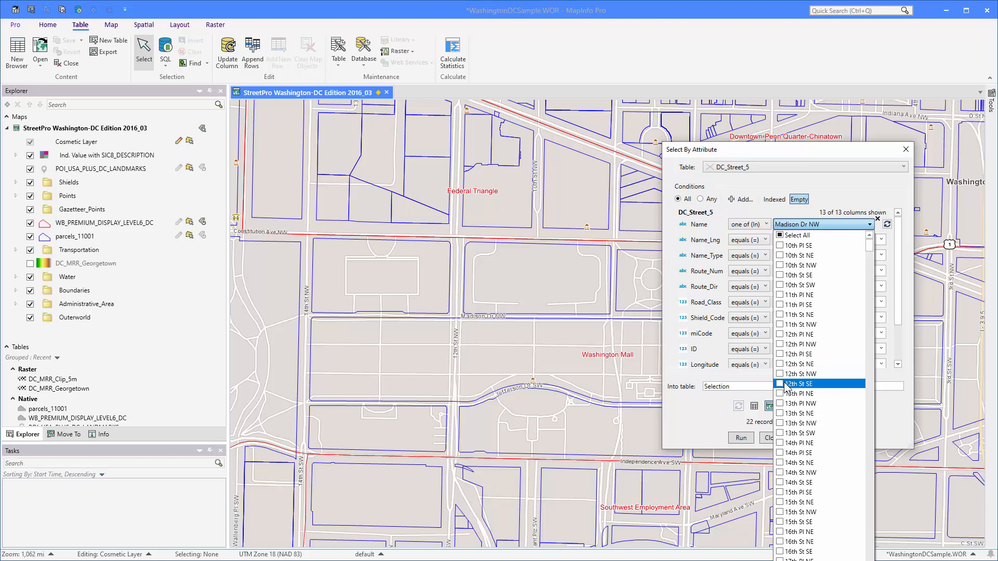
pyautogui.click(780, 374)
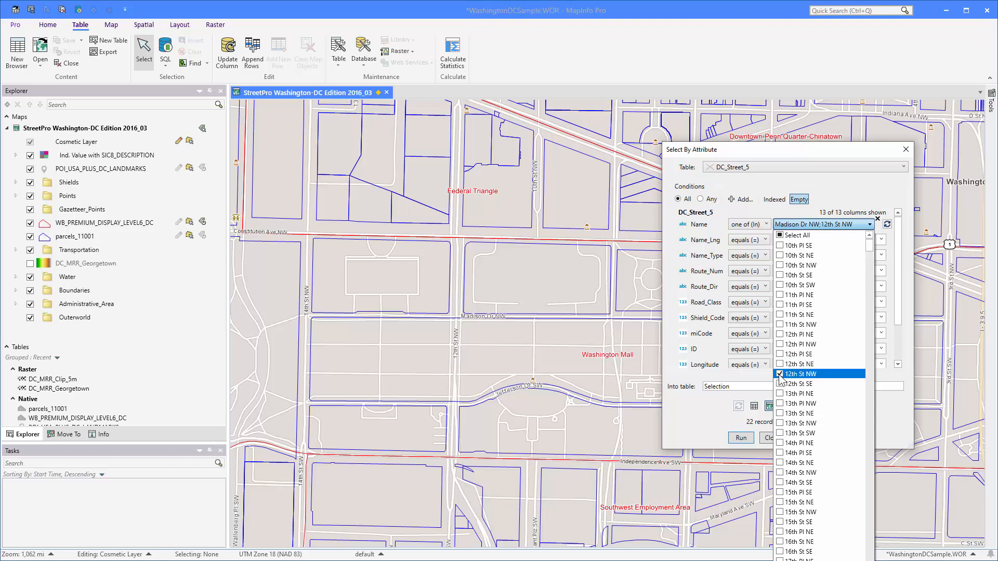
# - Add Jefferson Dr SW to the Name condition's values and run the attribute query
pyautogui.scroll(-10, 844, 347)
pyautogui.scroll(-20, 844, 347)
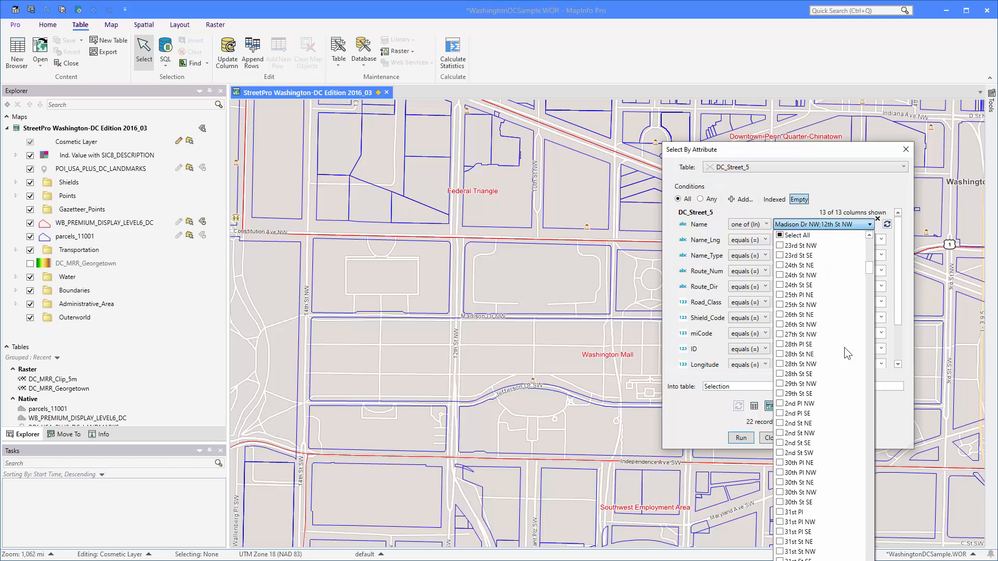
pyautogui.scroll(-20, 847, 325)
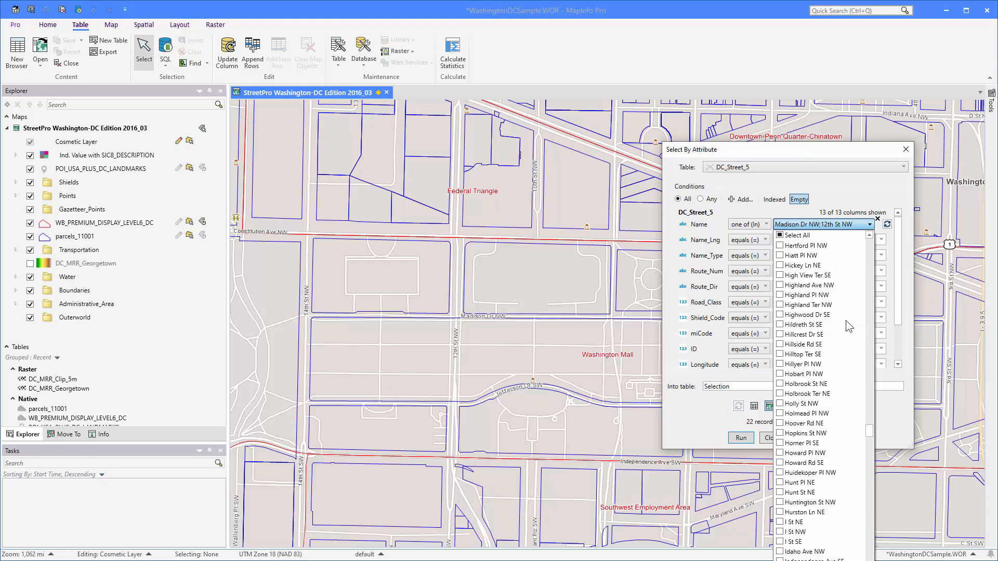
pyautogui.scroll(-10, 844, 318)
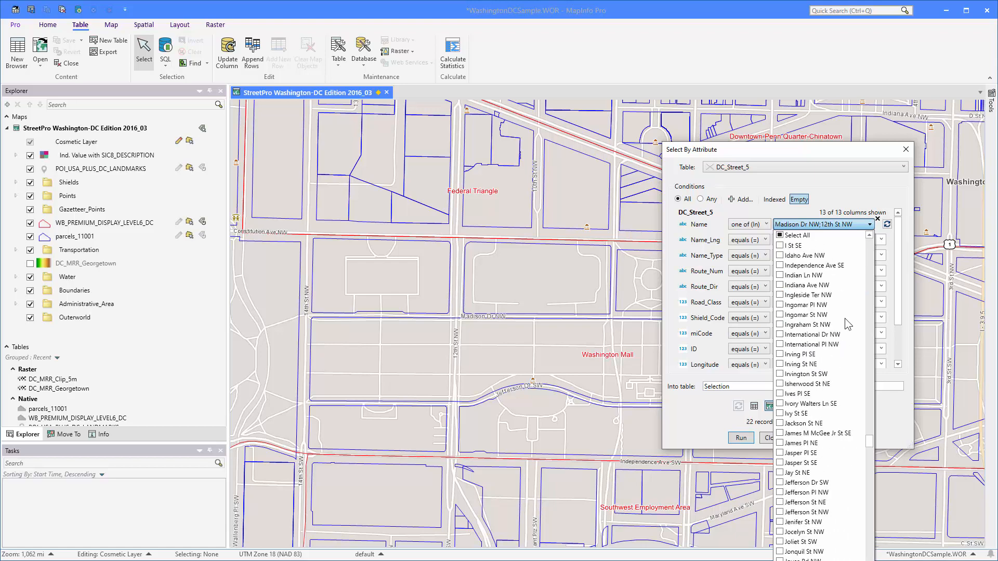
pyautogui.scroll(-6, 844, 315)
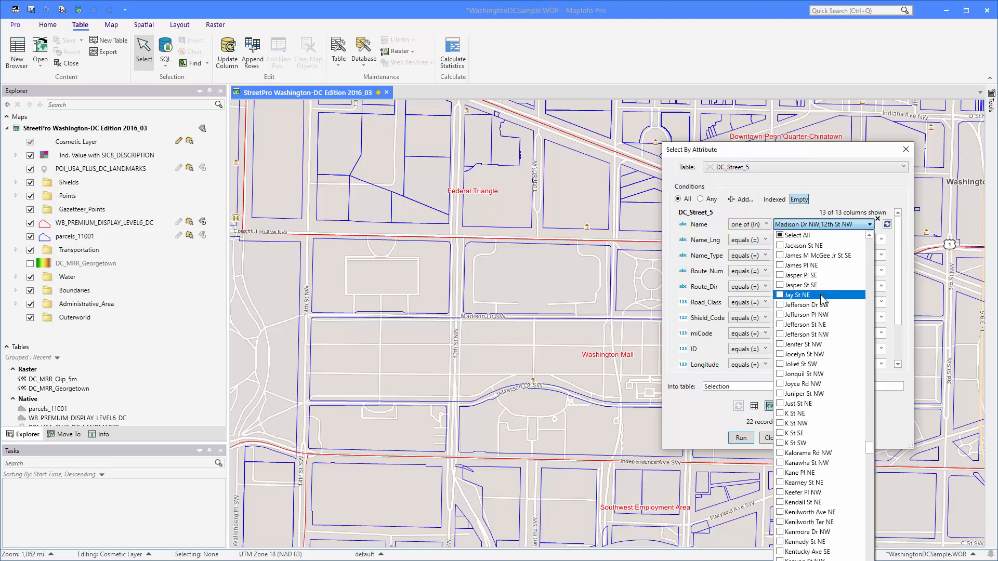
pyautogui.click(824, 310)
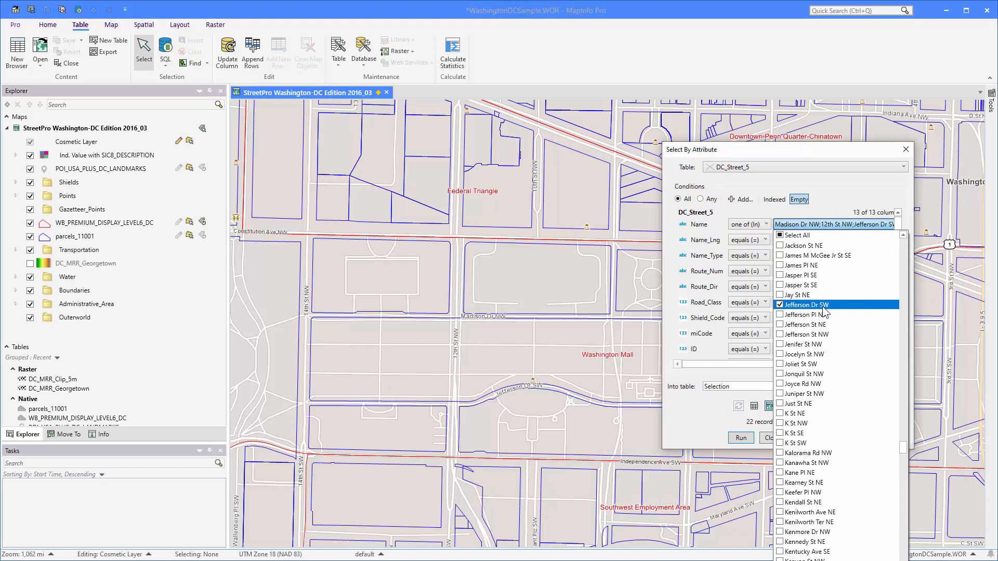
pyautogui.click(828, 208)
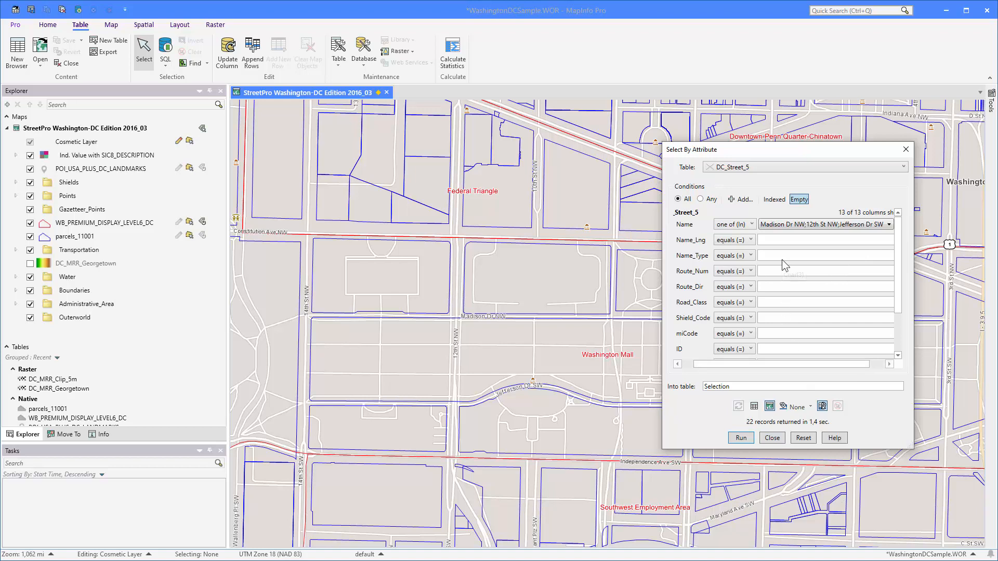
pyautogui.click(744, 439)
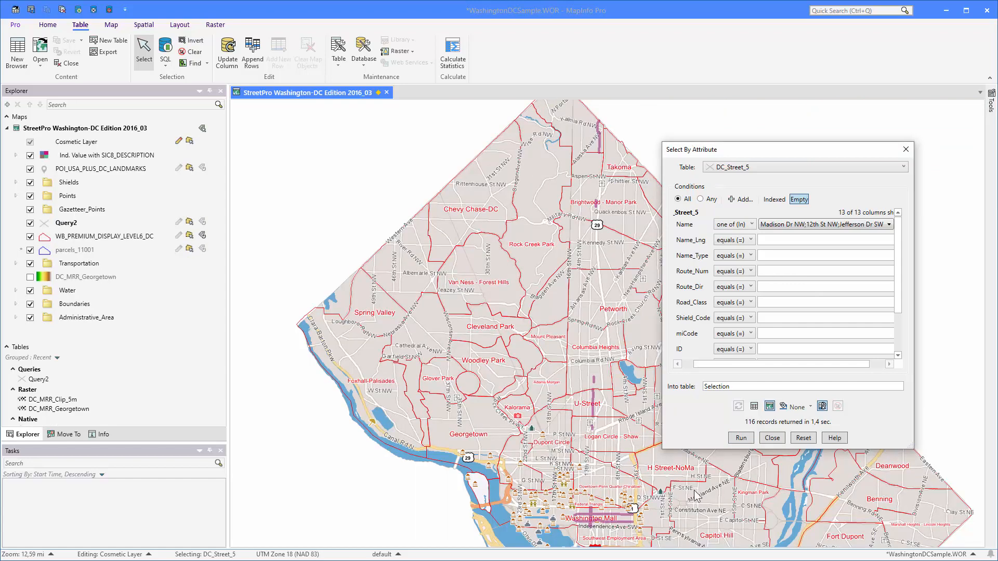
pyautogui.click(780, 440)
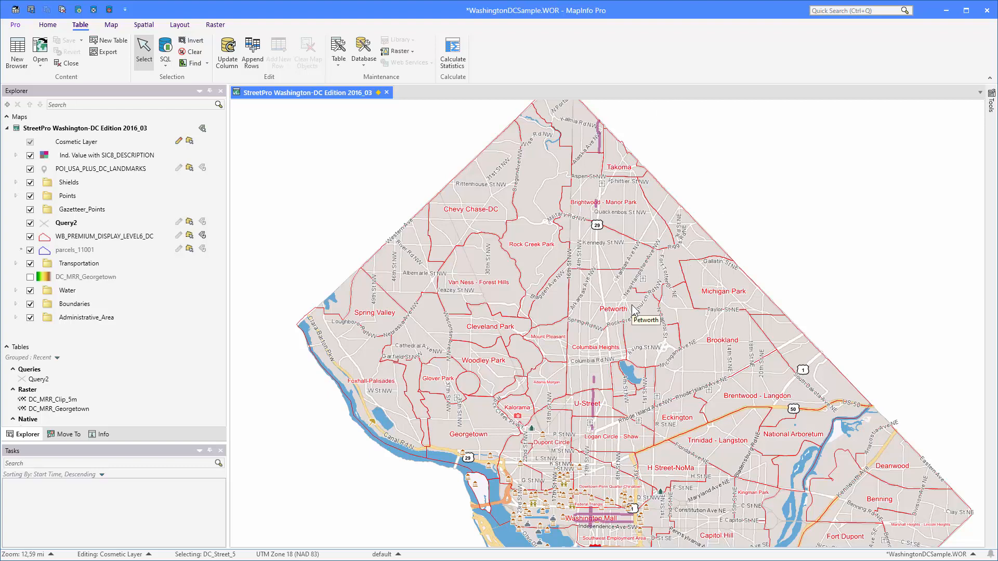
# - Load the "DC_Street_5 by attribute" script in the SQL window and format its query text
pyautogui.click(165, 63)
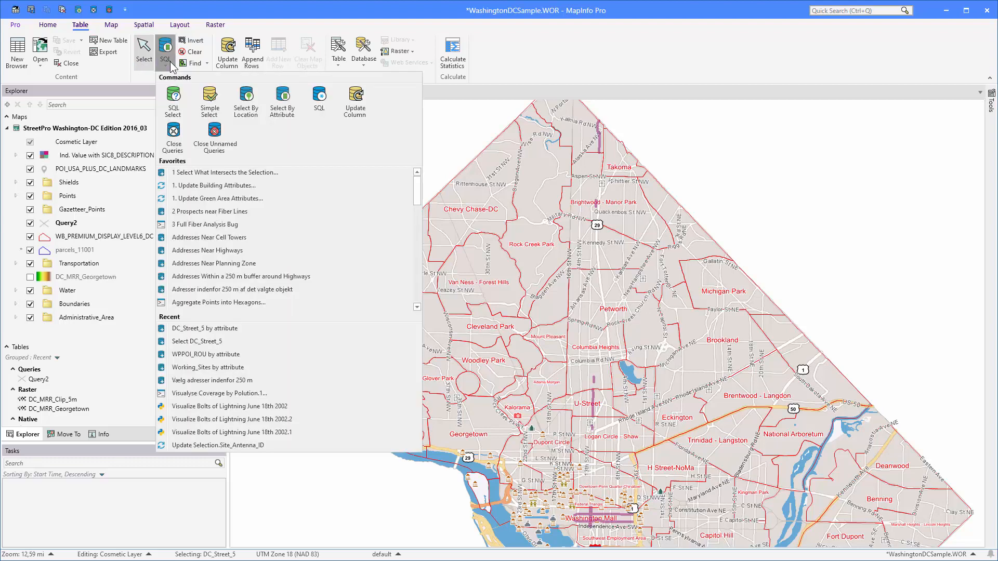
pyautogui.click(320, 97)
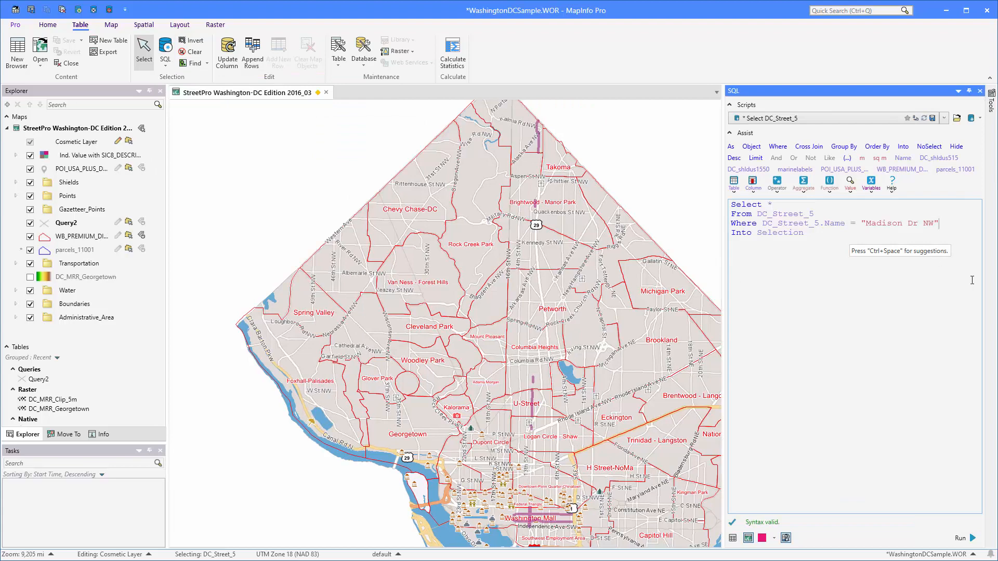
pyautogui.click(943, 119)
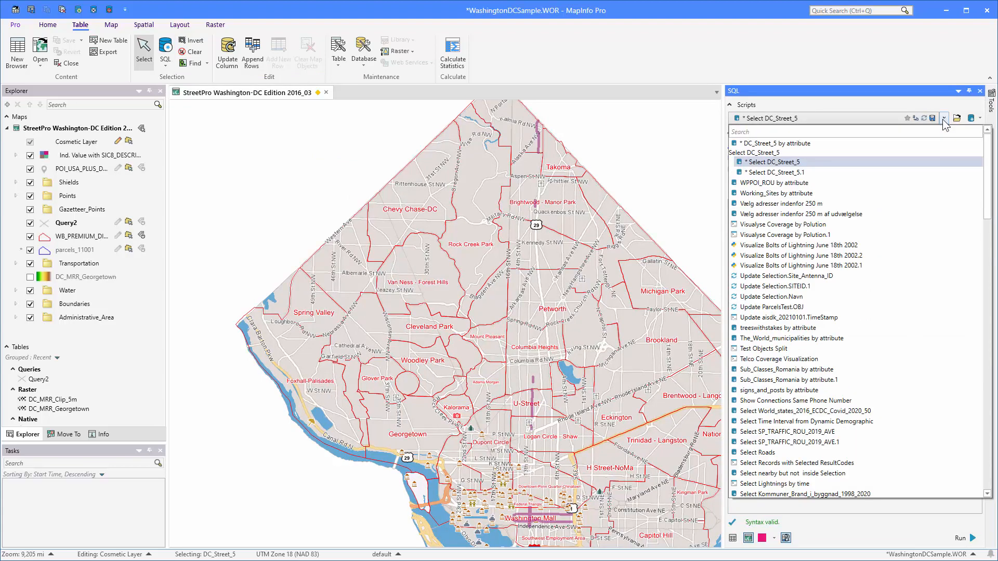
pyautogui.click(802, 145)
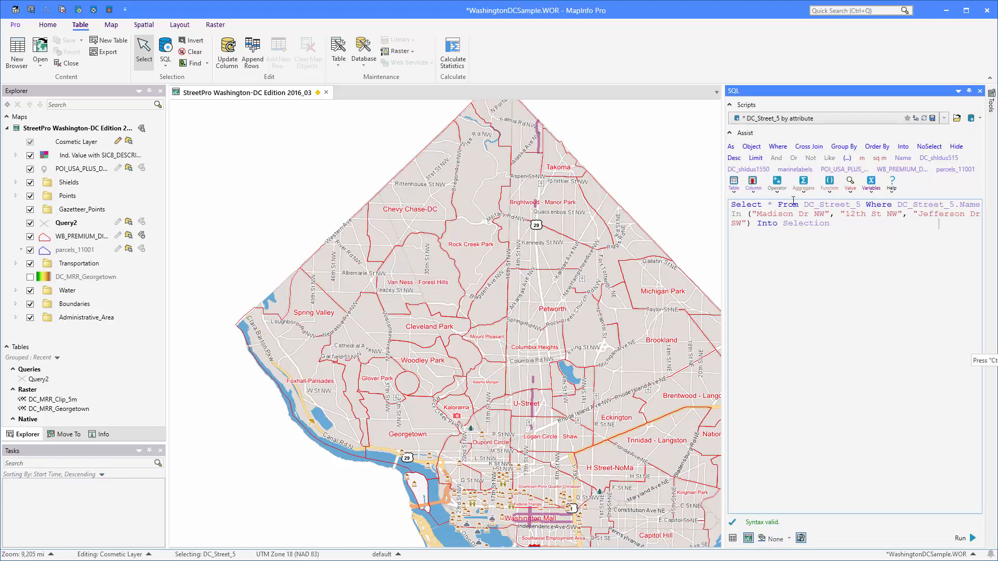
pyautogui.rightClick(838, 224)
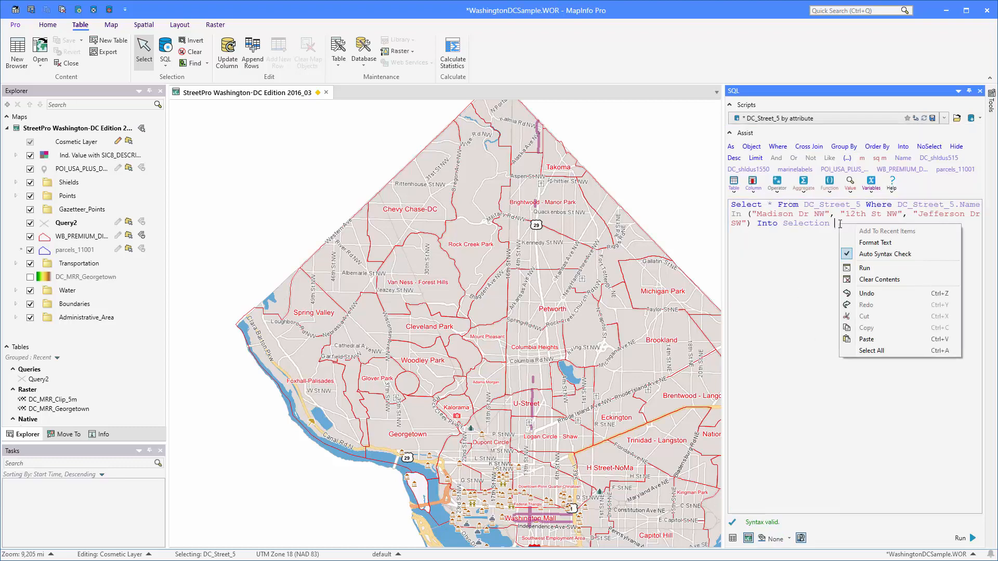
pyautogui.click(873, 243)
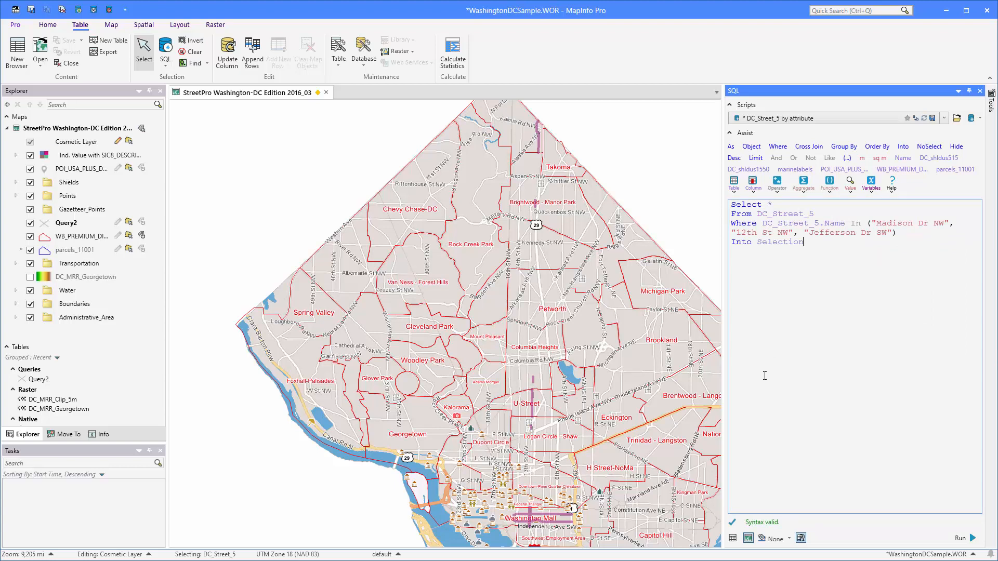